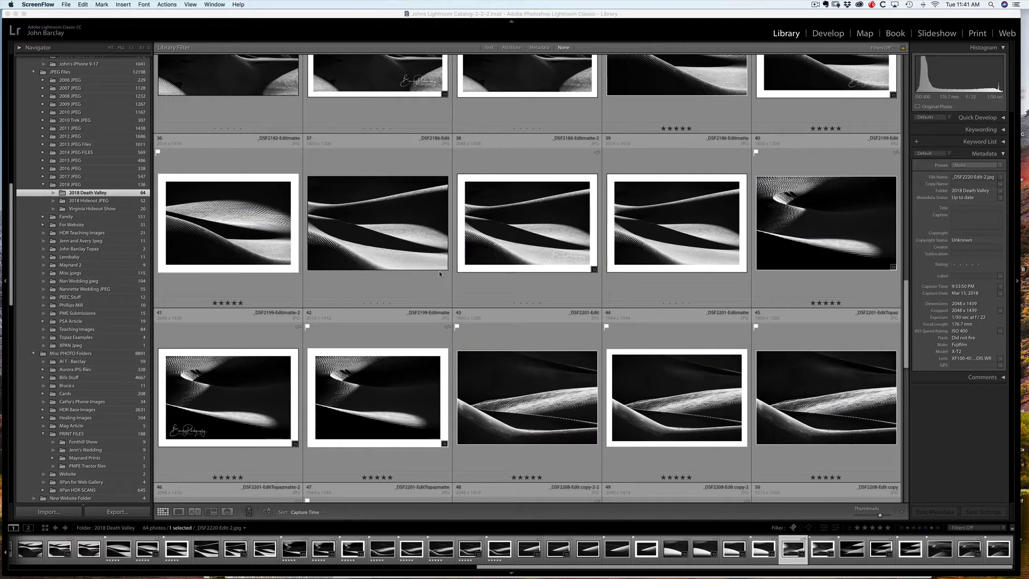
- Select the _DSF2199-Editmatte dune photo in the 2018 Death Valley Library grid
click(361, 403)
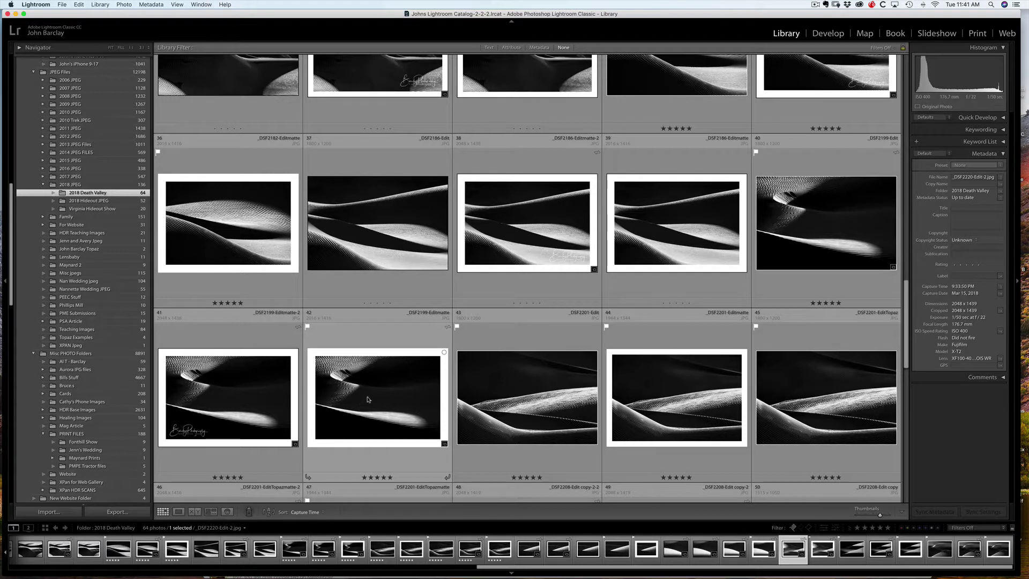
click(368, 399)
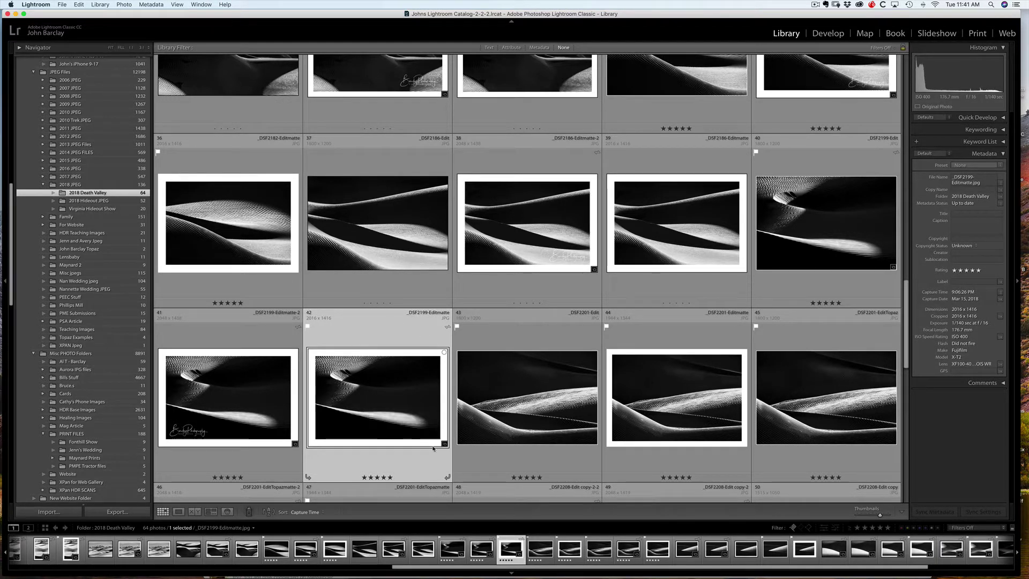
- Bring up the Export One File dialog for the photo from its context menu
right_click(390, 385)
mouse_move(390, 383)
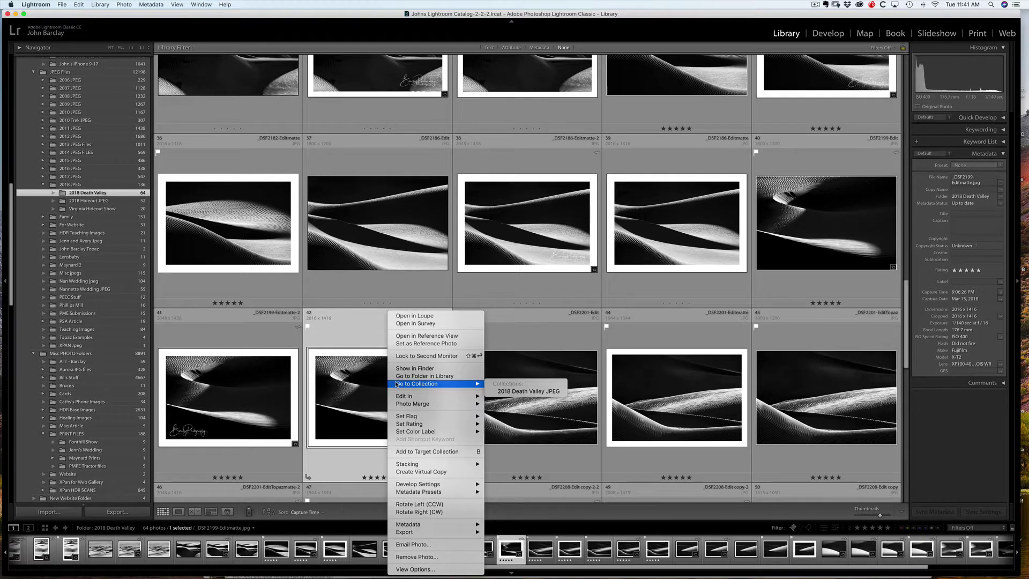
mouse_move(419, 531)
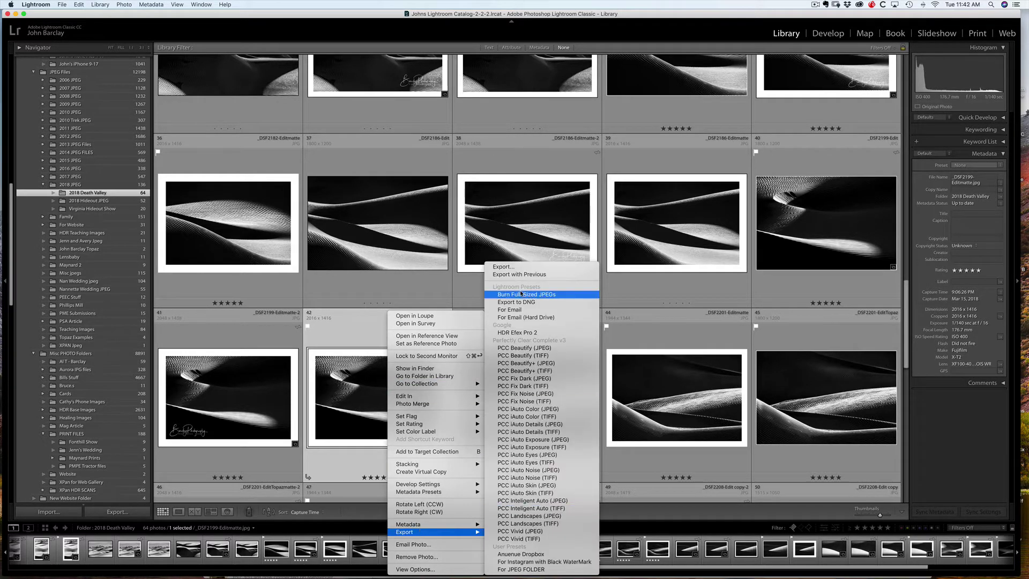
click(505, 267)
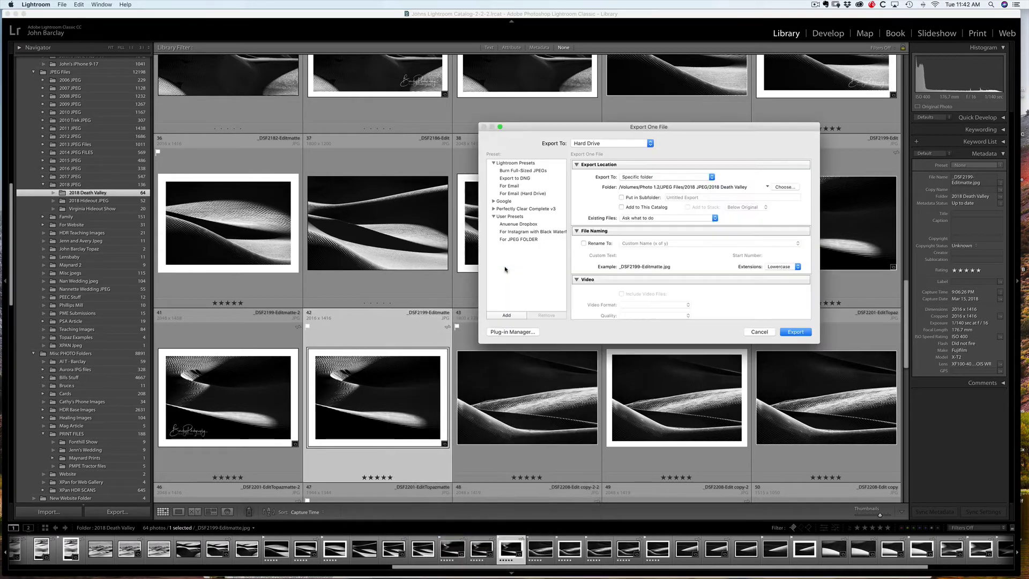
- Switch Export To from Email back to Hard Drive
click(650, 144)
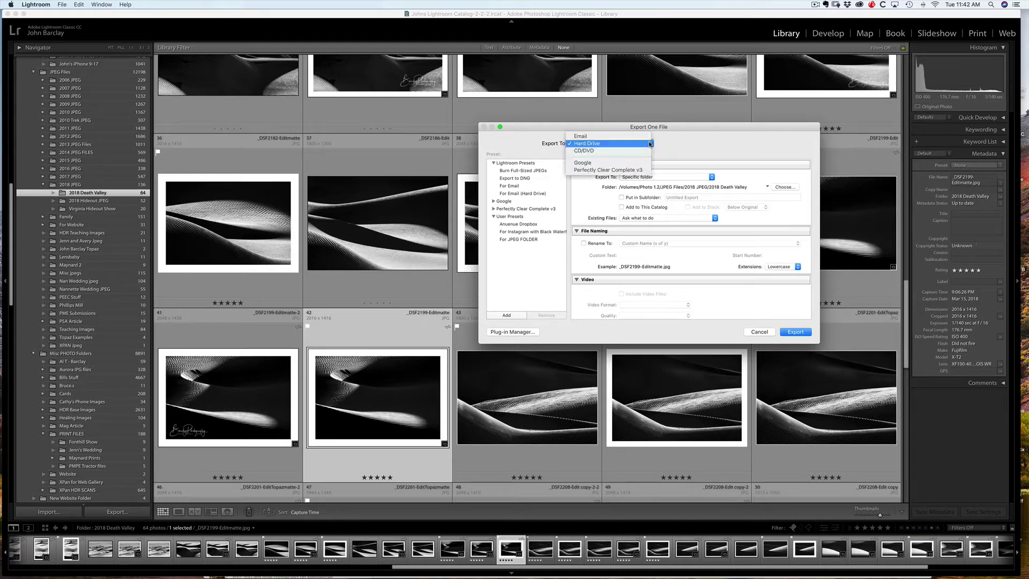
click(604, 138)
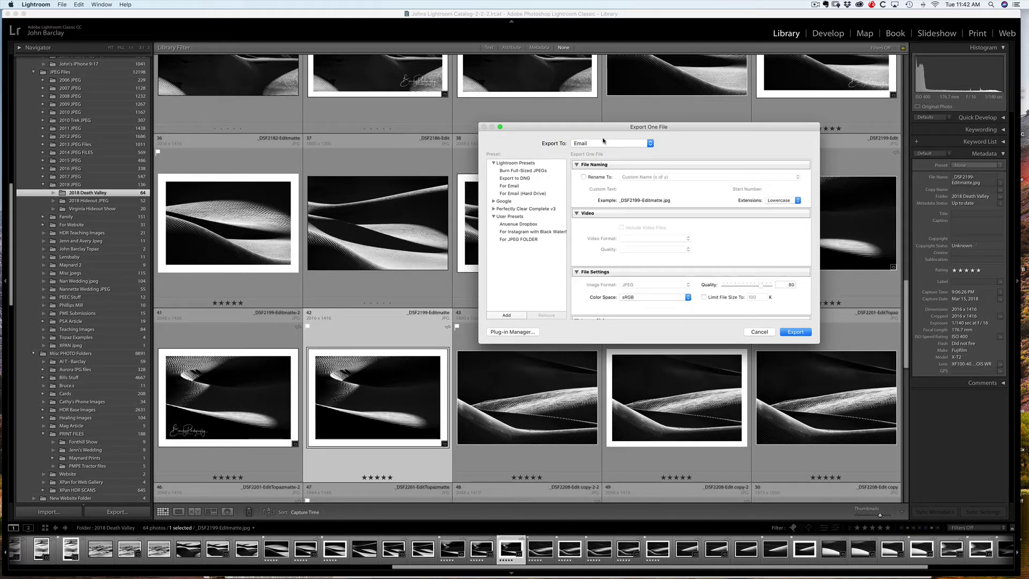
click(605, 142)
click(606, 149)
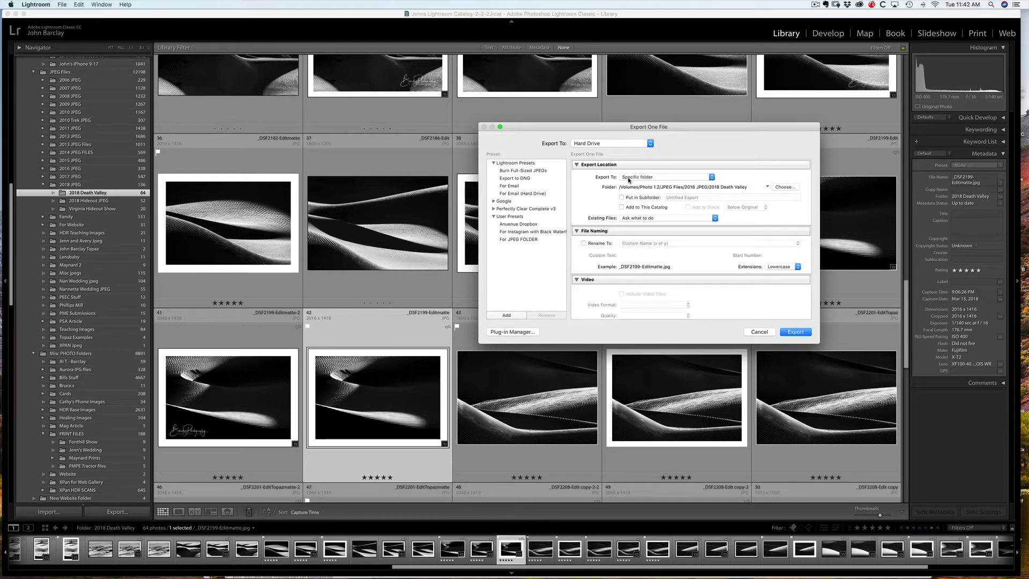
- Keep Specific folder as the destination and put the export in an Untitled Export subfolder
click(711, 177)
click(710, 178)
click(782, 188)
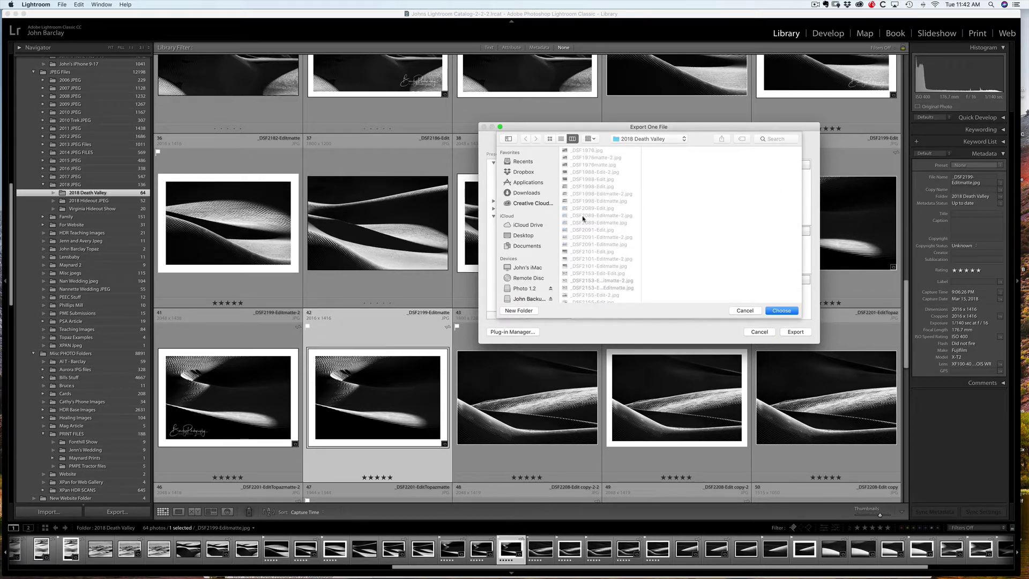
click(744, 310)
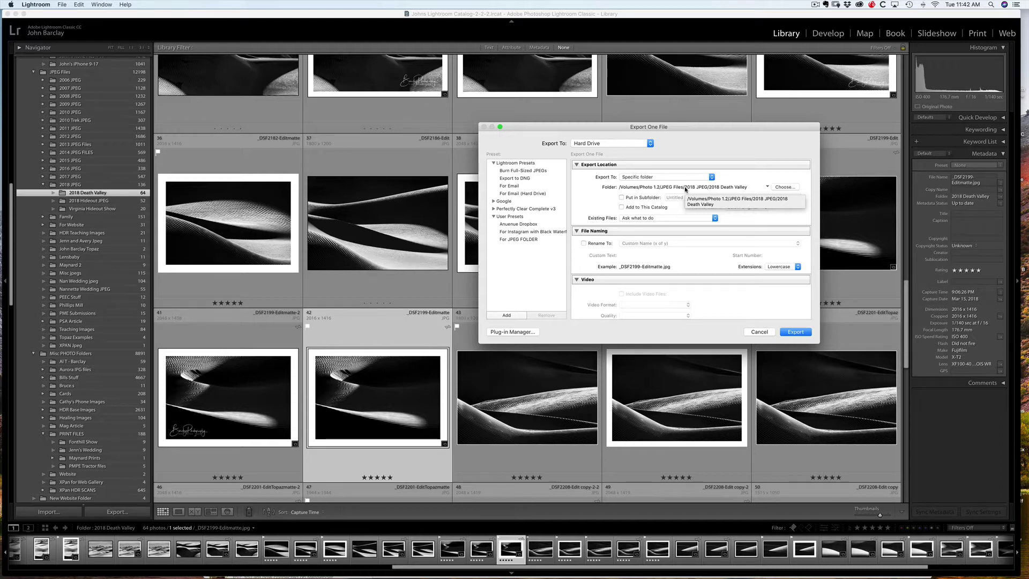
click(621, 197)
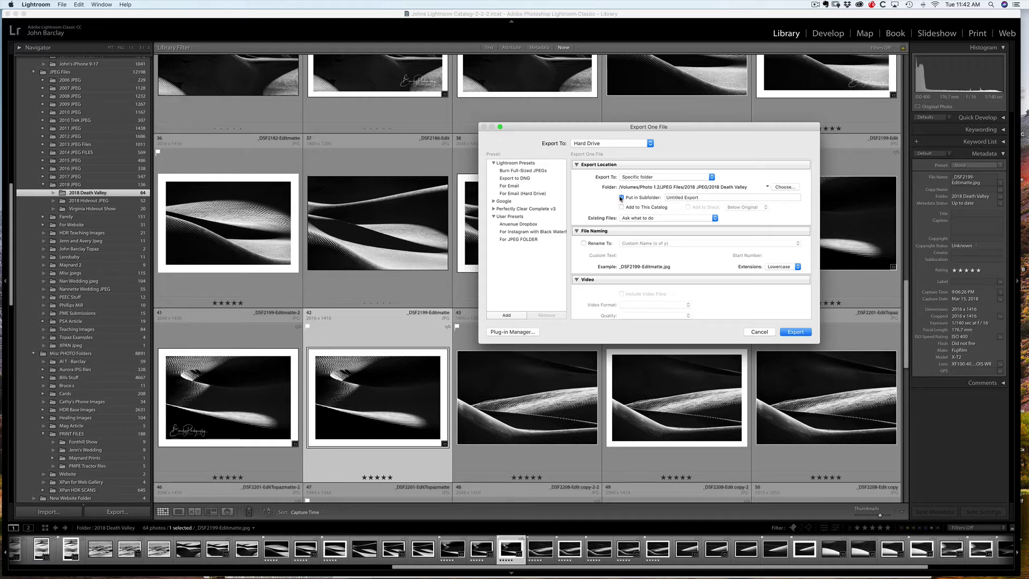
- Scroll past File Settings, Image Sizing and Metadata down to the Watermarking section
scroll(674, 255, down, 3)
scroll(673, 255, down, 5)
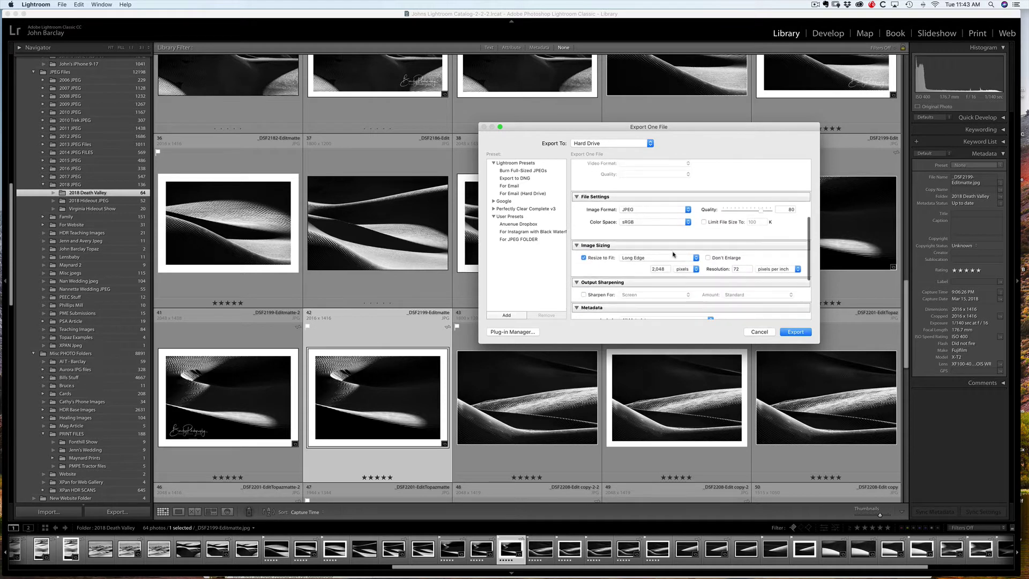
scroll(674, 255, down, 1)
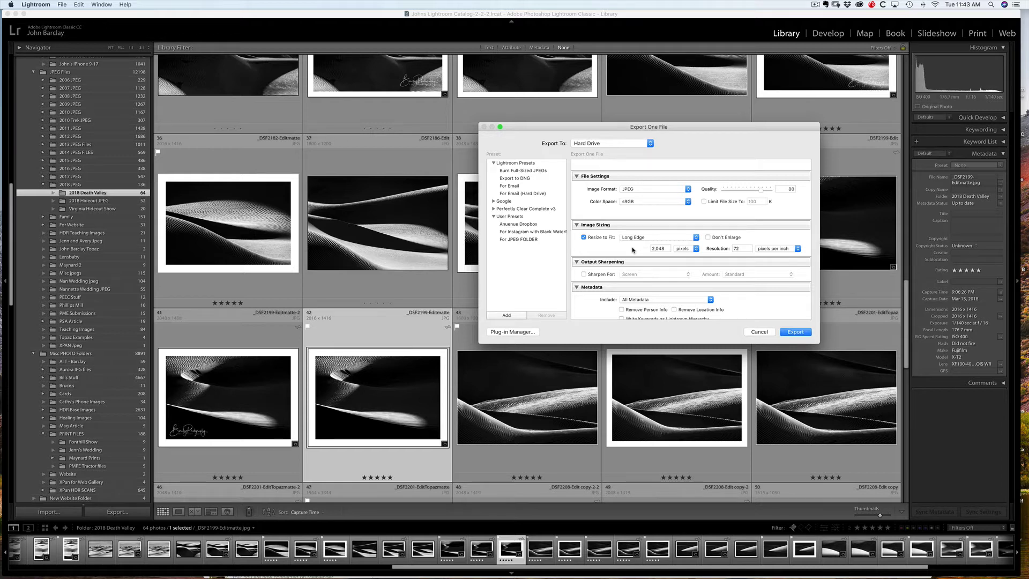
scroll(633, 250, down, 2)
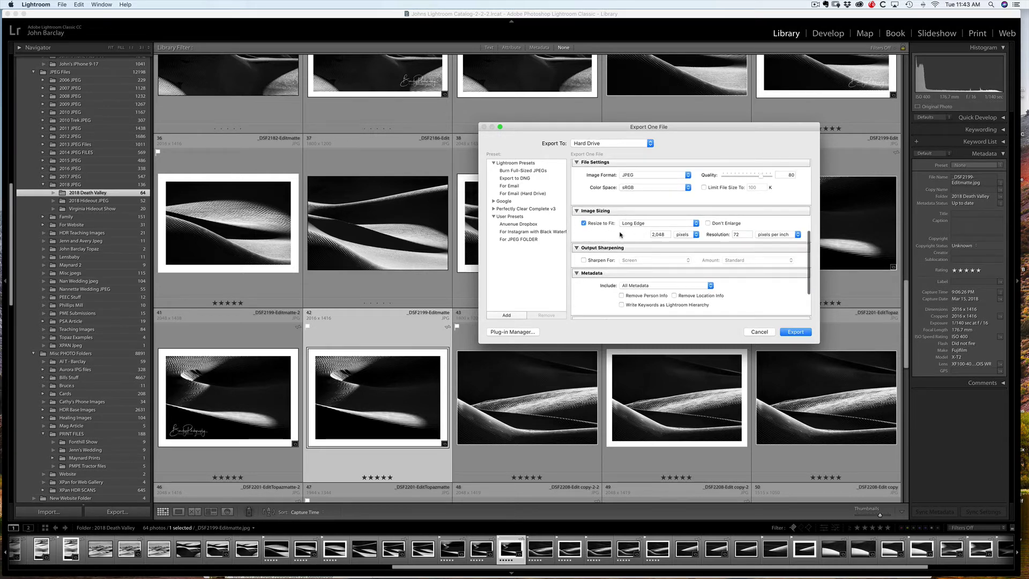
scroll(620, 234, down, 5)
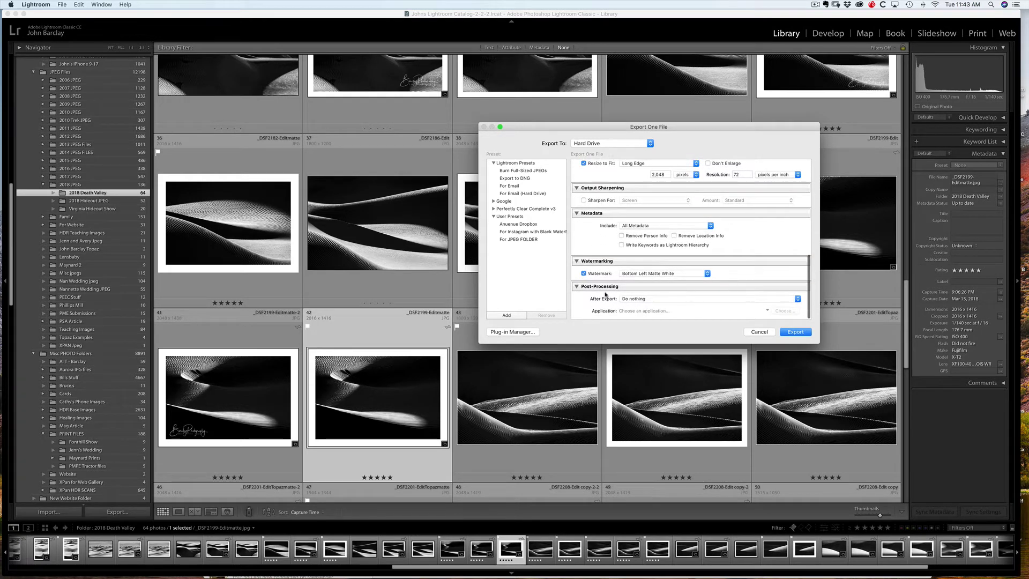
- Turn the Watermark checkbox off and back on, then show the watermark preset list
click(606, 272)
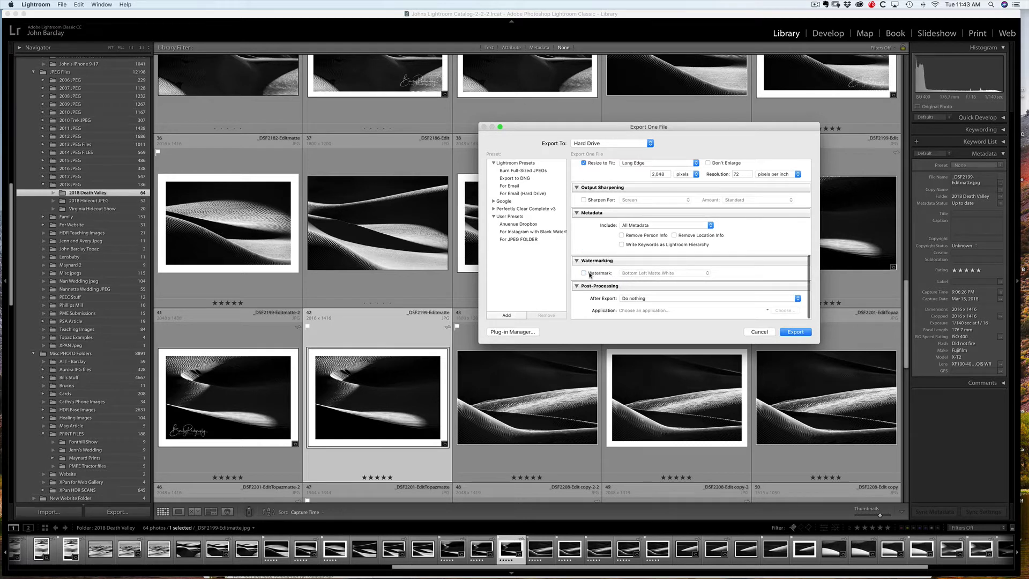
click(584, 272)
scroll(697, 278, up, 1)
click(706, 278)
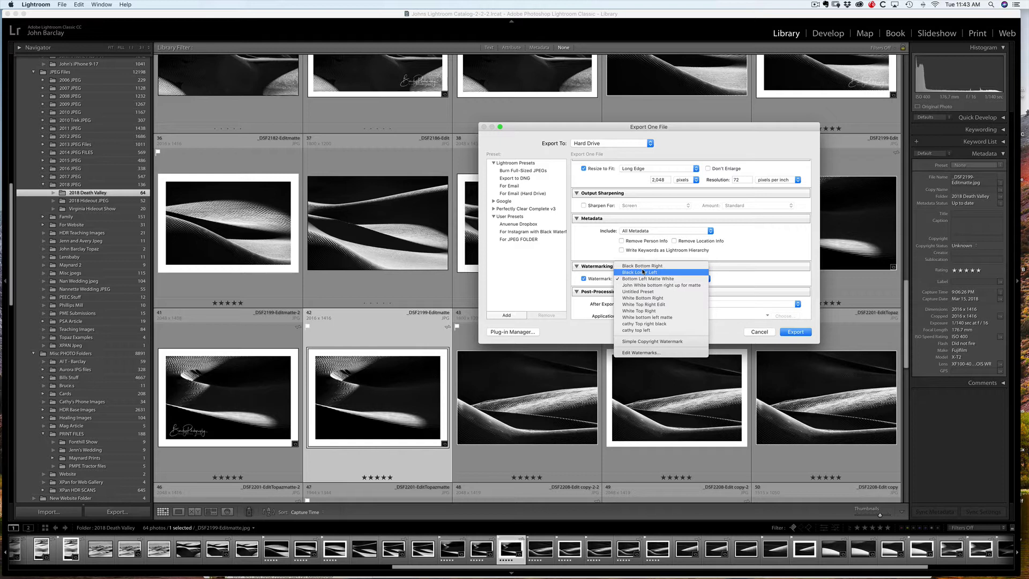
- Launch the Watermark Editor, nudge its window, and keep Bottom Left Matte White as the preset
click(647, 353)
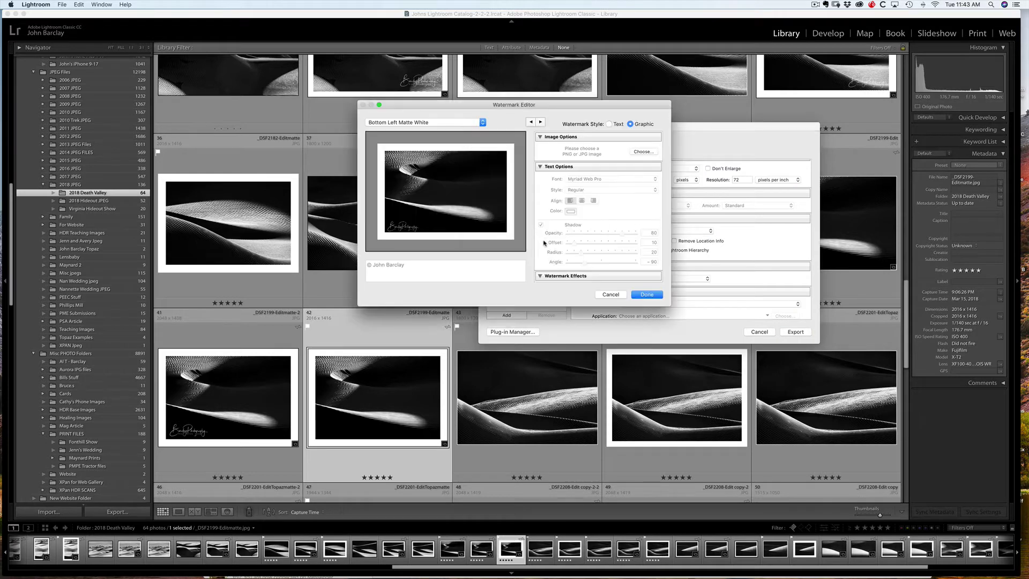
drag(547, 107, 571, 117)
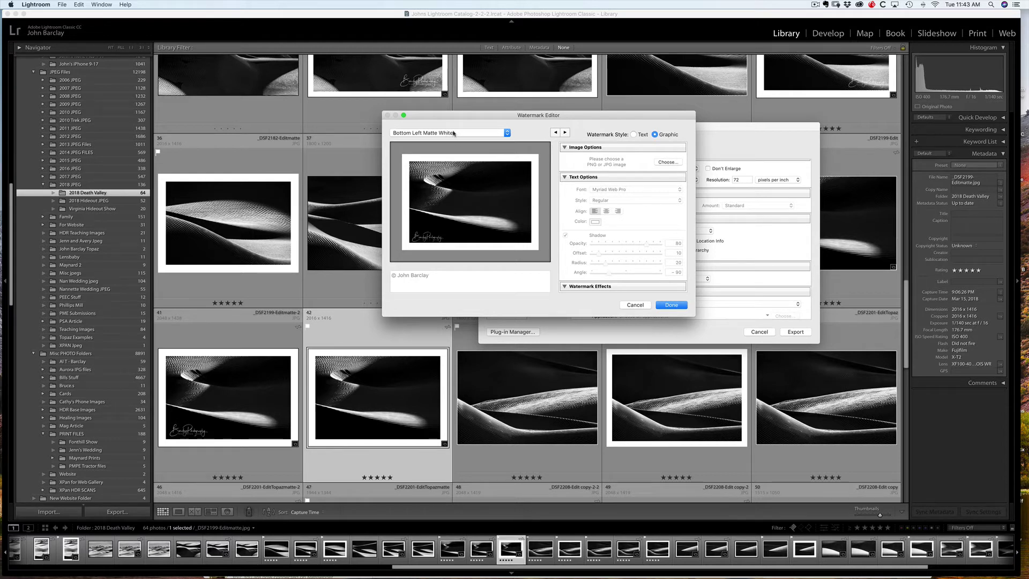
click(506, 134)
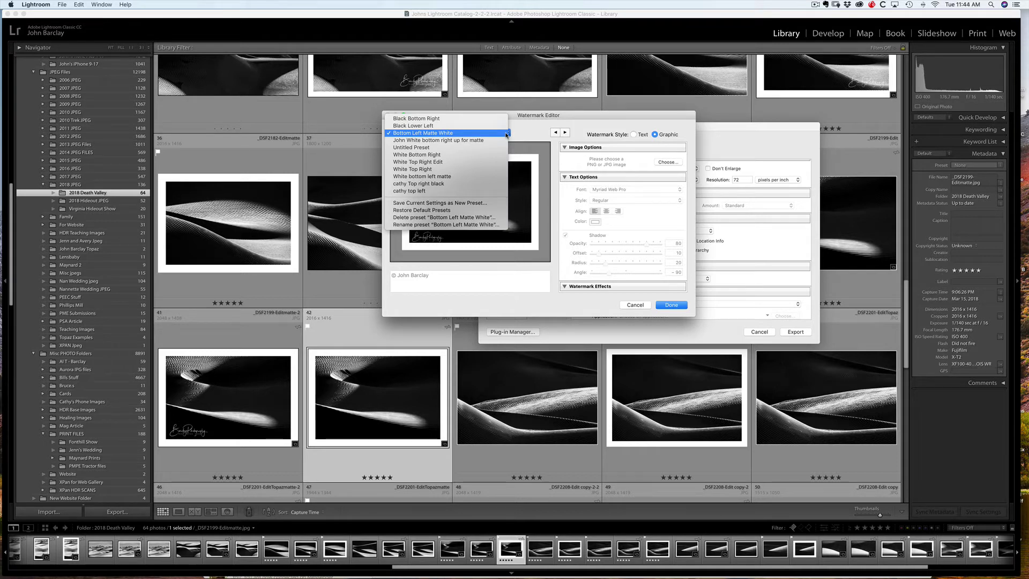
click(506, 133)
scroll(616, 174, up, 1)
scroll(615, 174, down, 1)
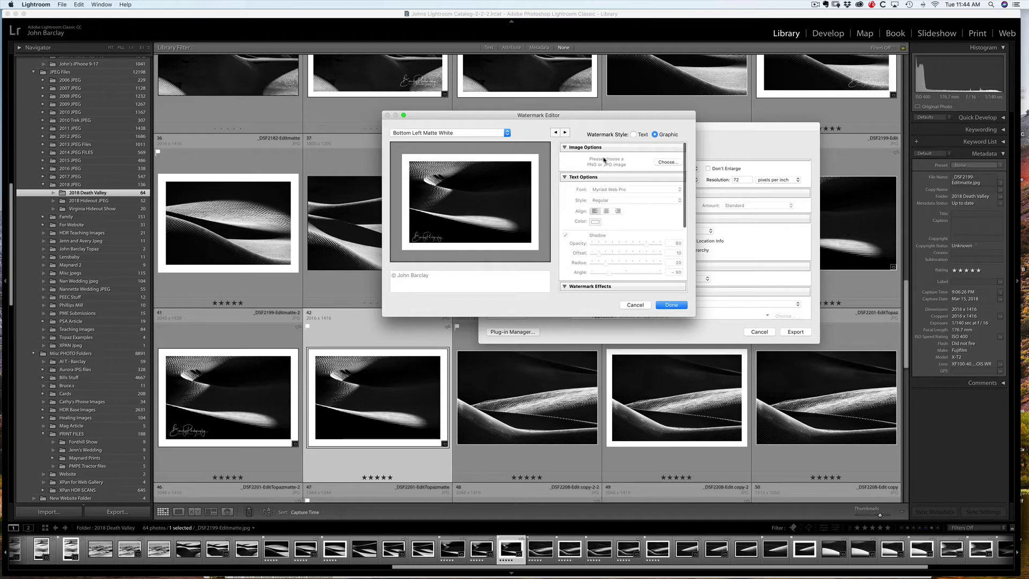
- Choose Barclay-white-hires.png from Dropbox > LOGO as the watermark image
click(666, 161)
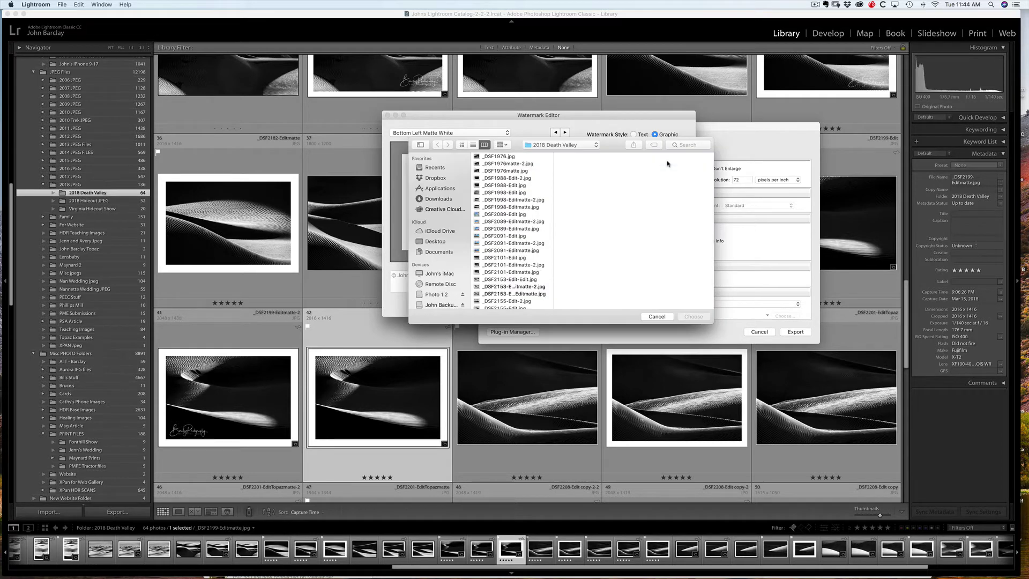
scroll(437, 176, down, 1)
click(436, 179)
scroll(499, 217, down, 15)
scroll(498, 217, down, 3)
click(496, 231)
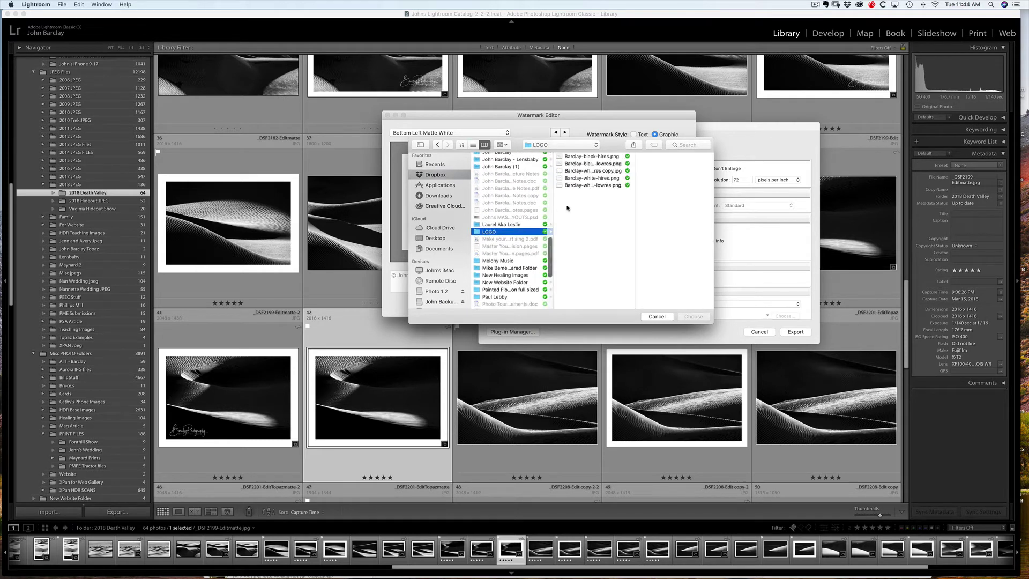
drag(635, 196, 672, 195)
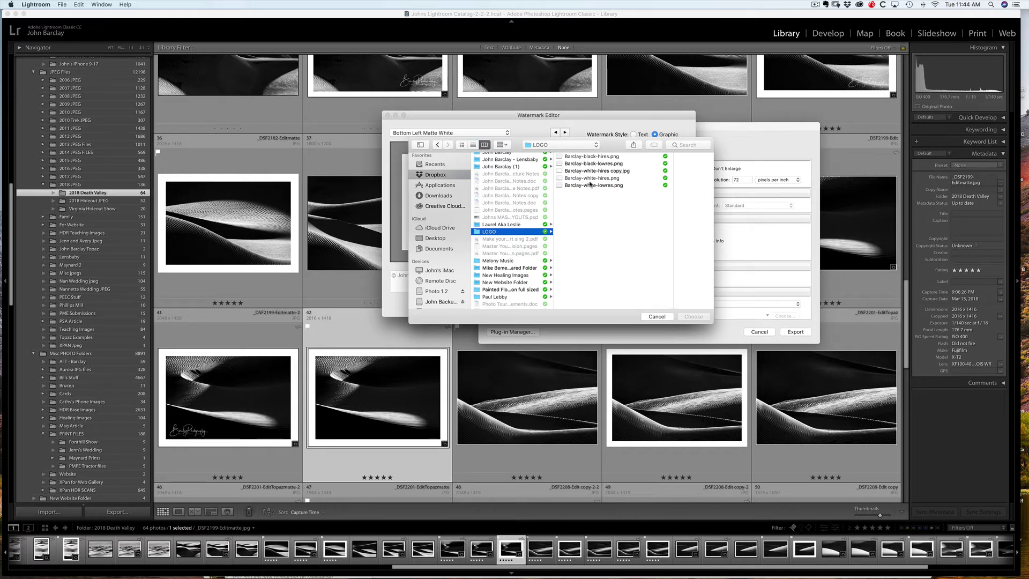
click(590, 178)
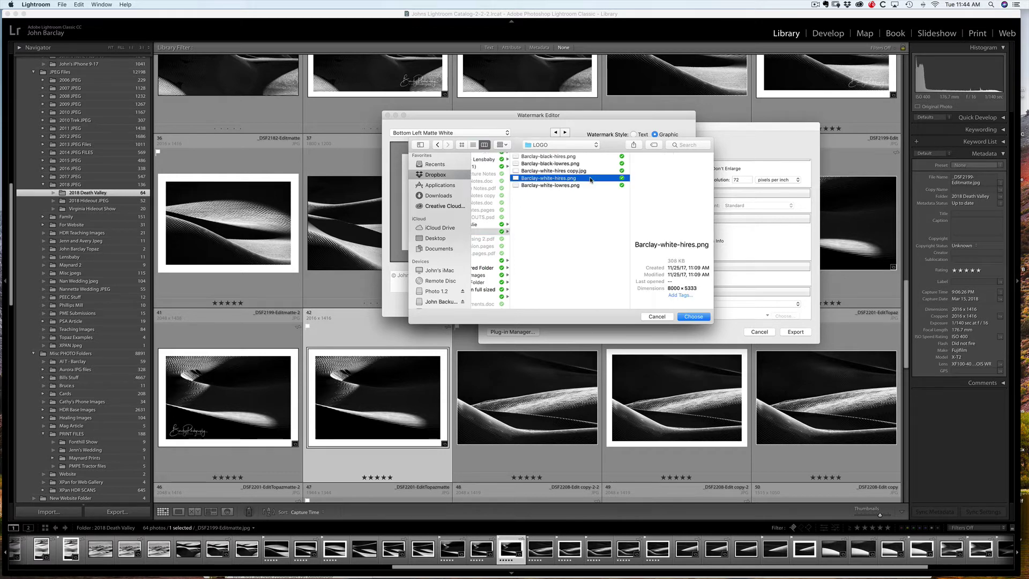
click(691, 317)
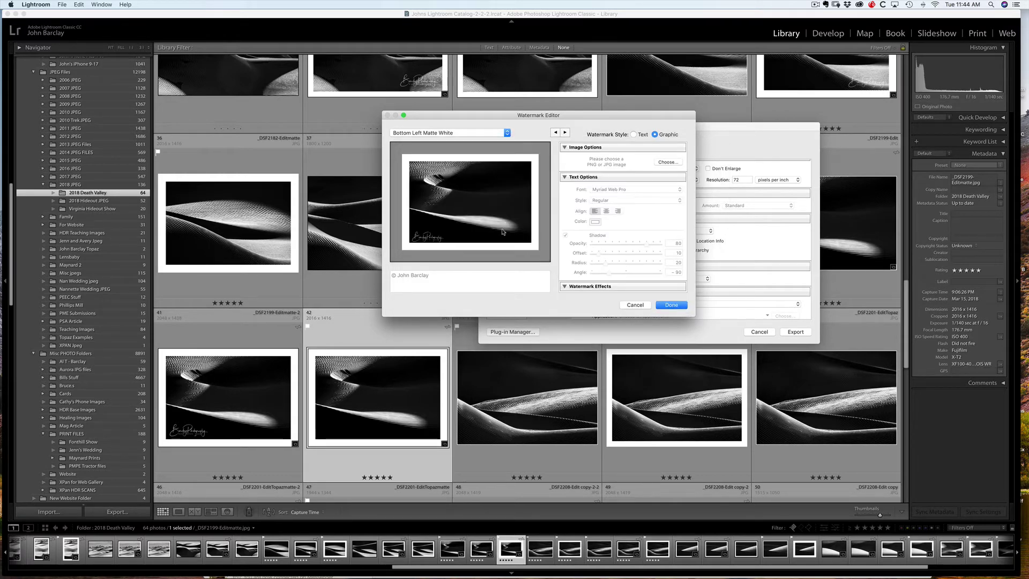
- Resize the logo on the preview, then enlarge it with the Size slider
mouse_move(440, 240)
drag(447, 224, 430, 237)
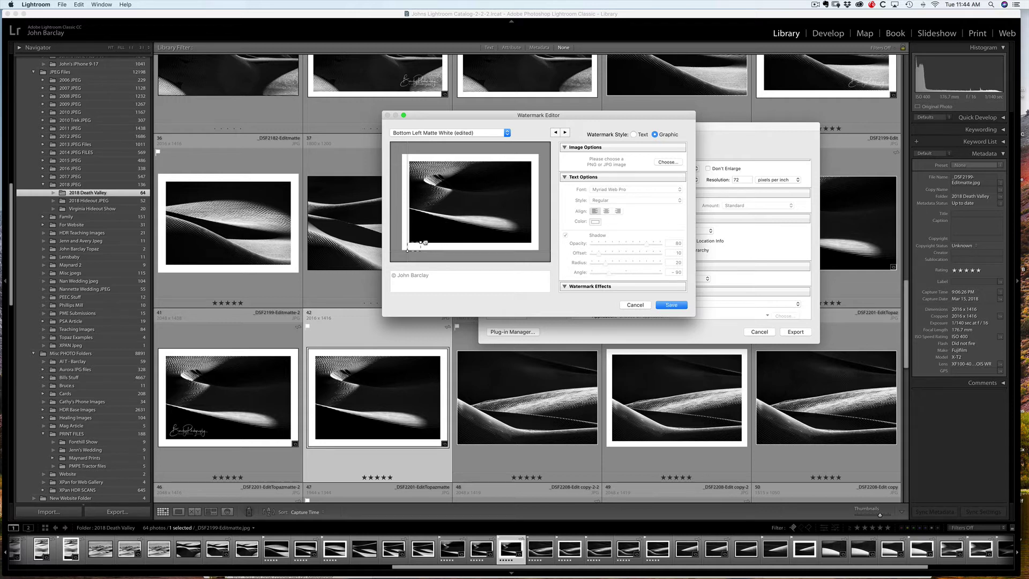
drag(425, 242, 450, 228)
scroll(600, 233, down, 5)
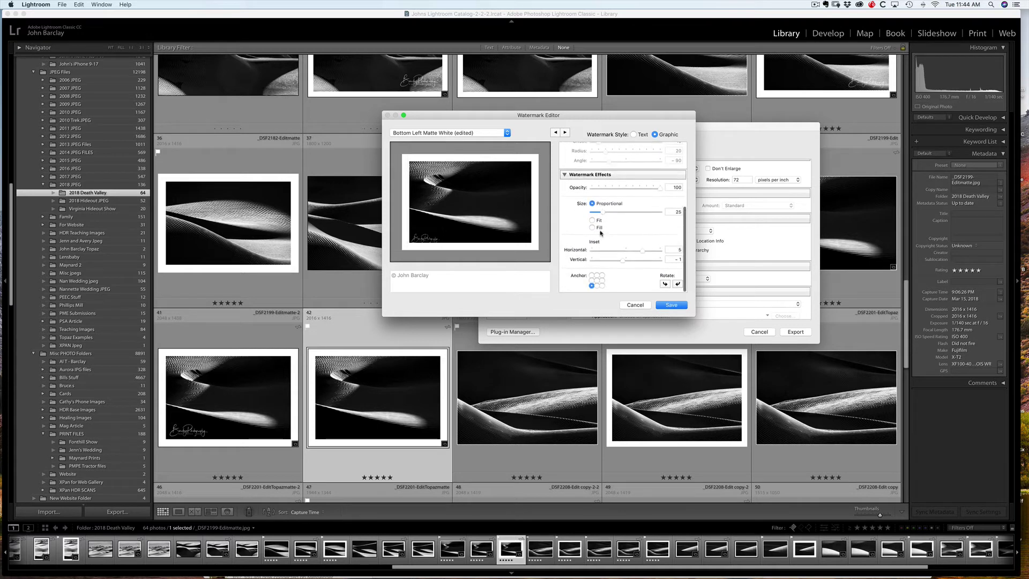
mouse_move(602, 214)
mouse_down()
mouse_move(650, 214)
mouse_move(598, 214)
mouse_move(614, 214)
mouse_up()
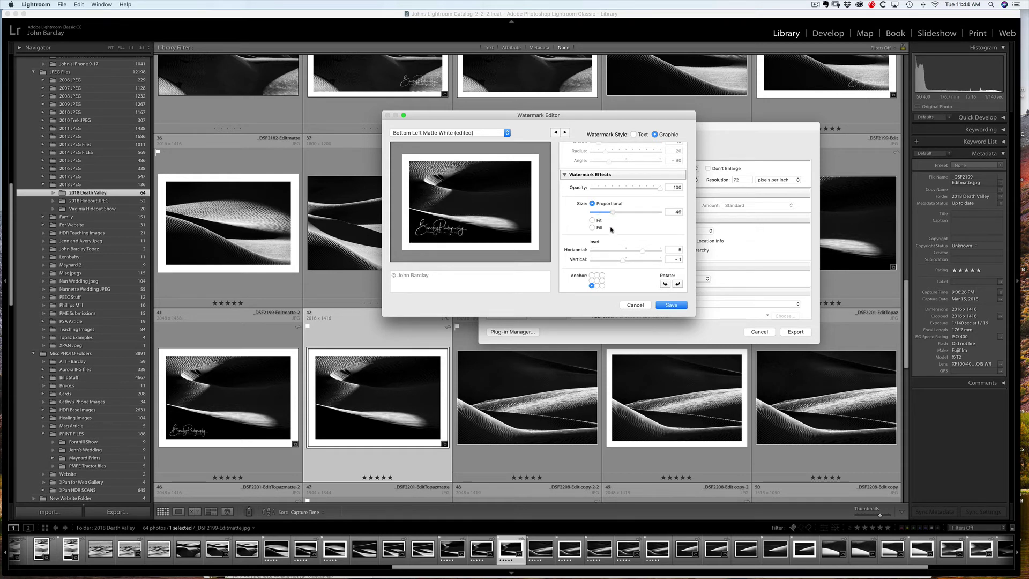
- Try top-right and top-left anchors, return to bottom-left, and set size 32 with adjusted inset and opacity
click(602, 276)
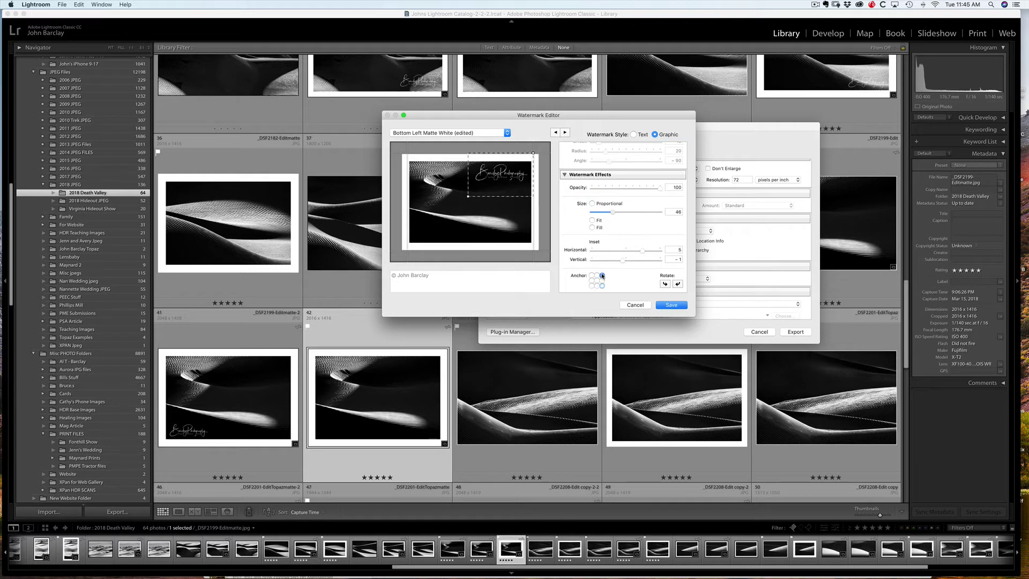
click(592, 275)
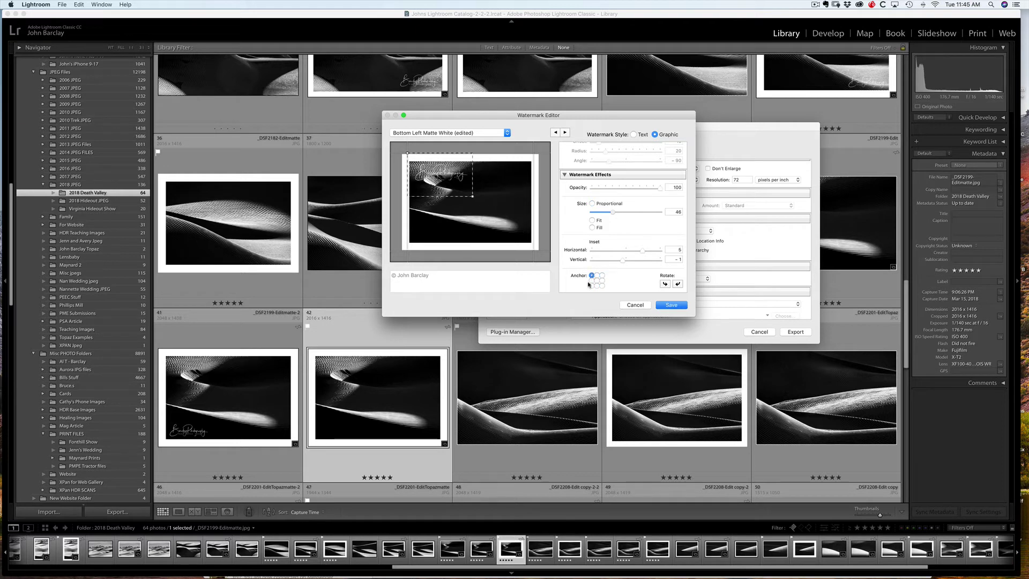
click(590, 285)
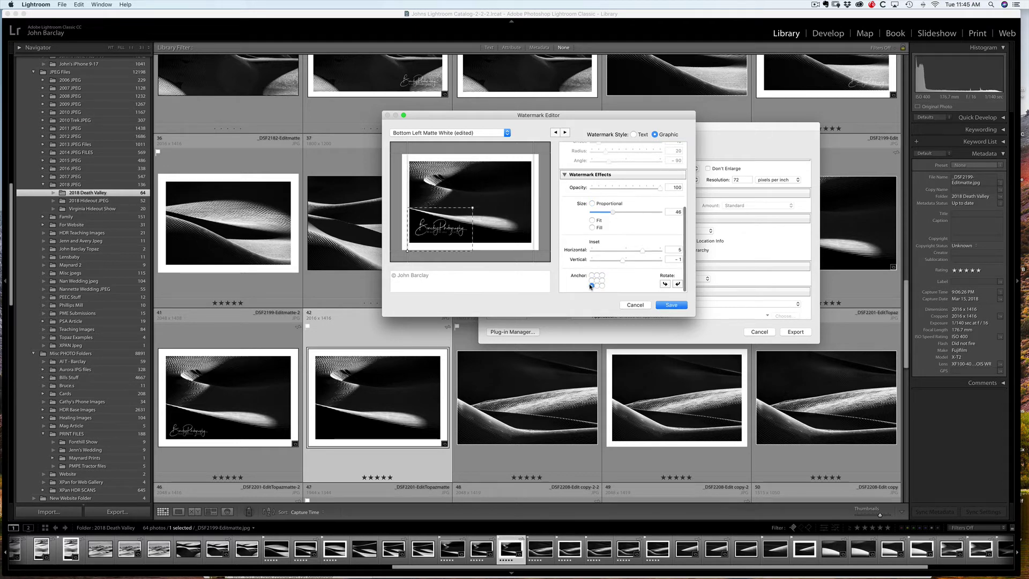
drag(612, 213, 605, 214)
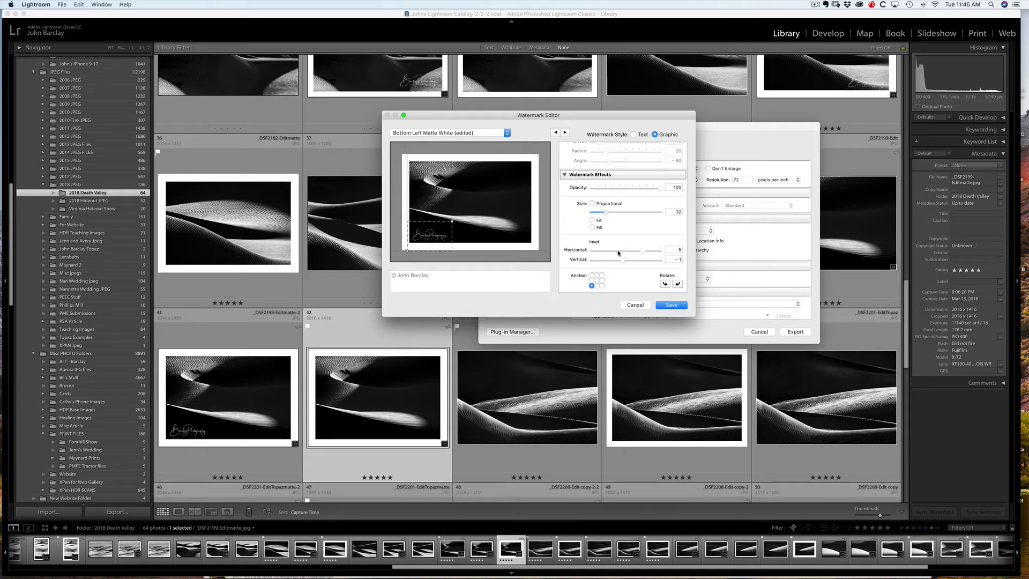
drag(643, 250, 623, 262)
mouse_move(660, 189)
mouse_down()
mouse_move(620, 192)
mouse_move(663, 191)
mouse_up()
- Start saving the edited watermark as a new preset, then cancel the preset name dialog
scroll(653, 220, up, 3)
scroll(653, 219, up, 2)
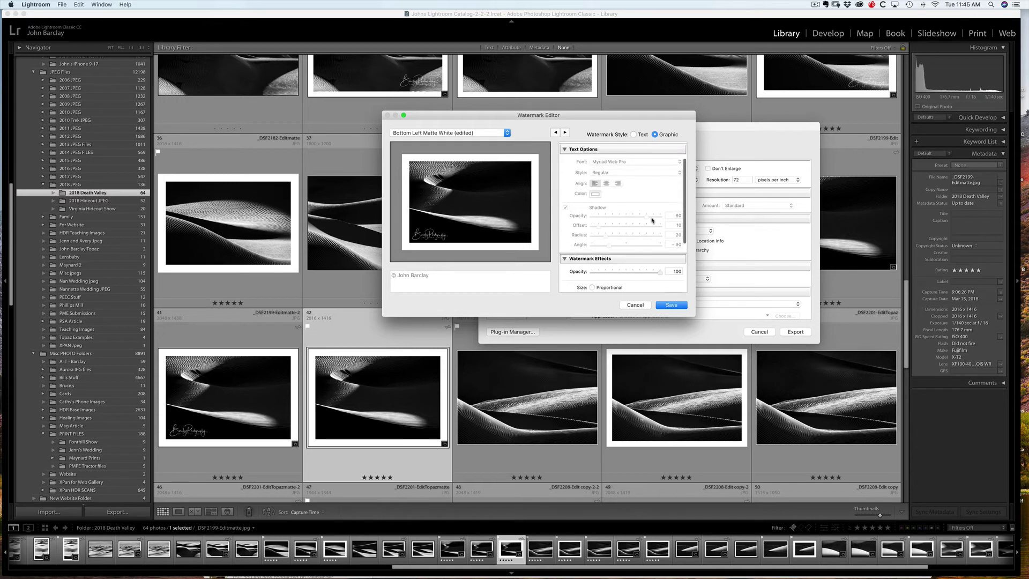
scroll(652, 220, up, 2)
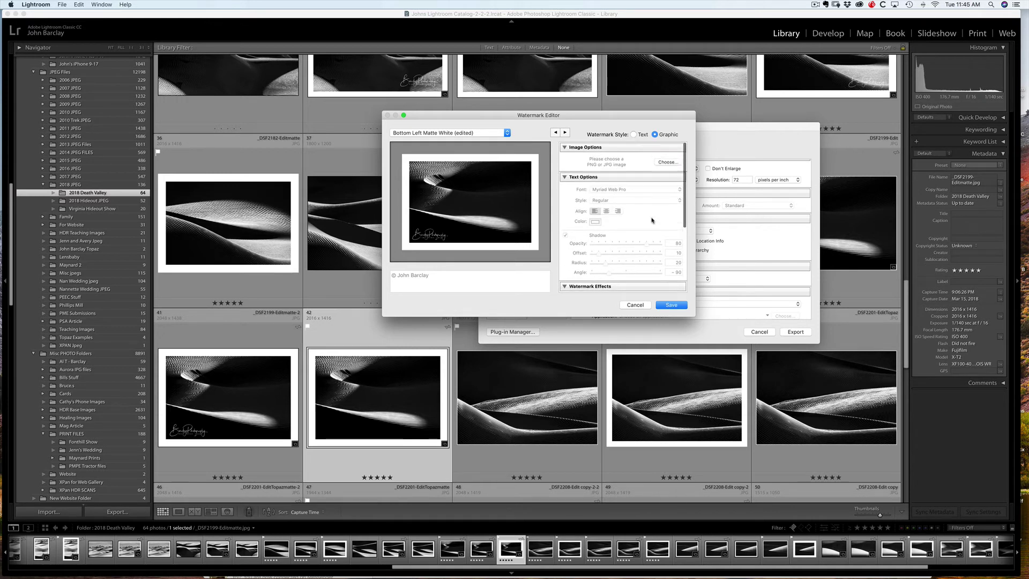
scroll(653, 220, down, 3)
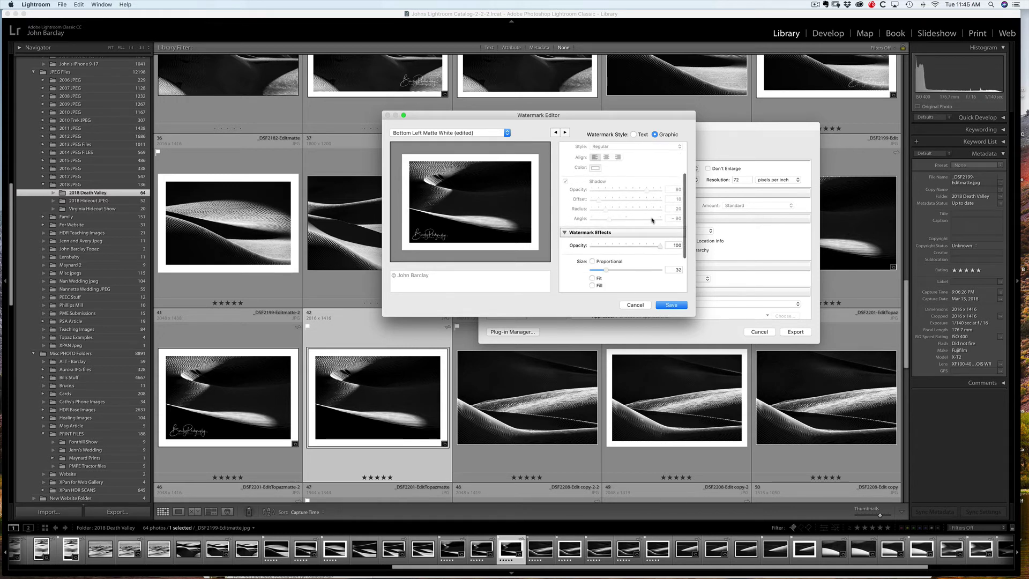
scroll(652, 220, down, 3)
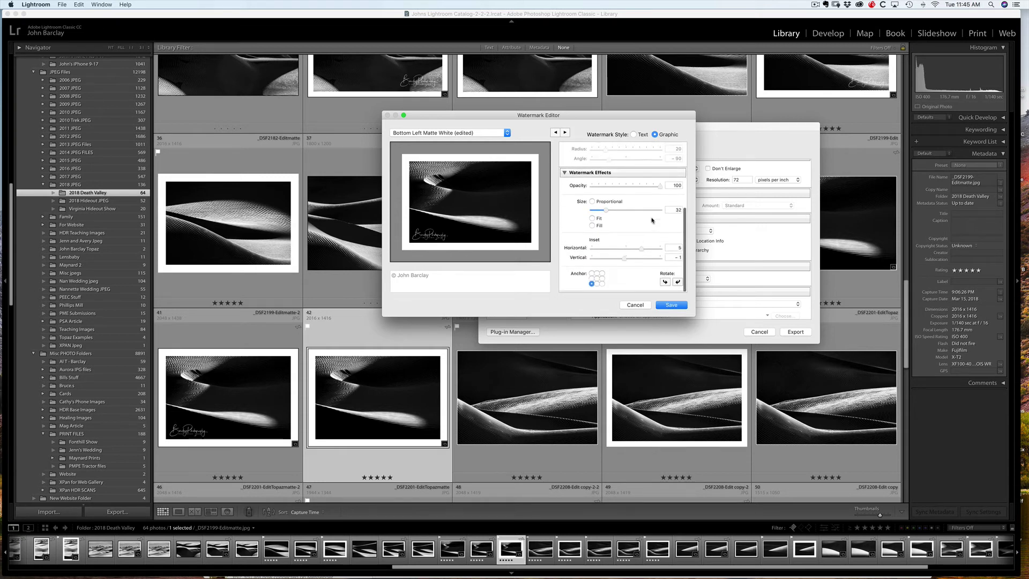
click(670, 305)
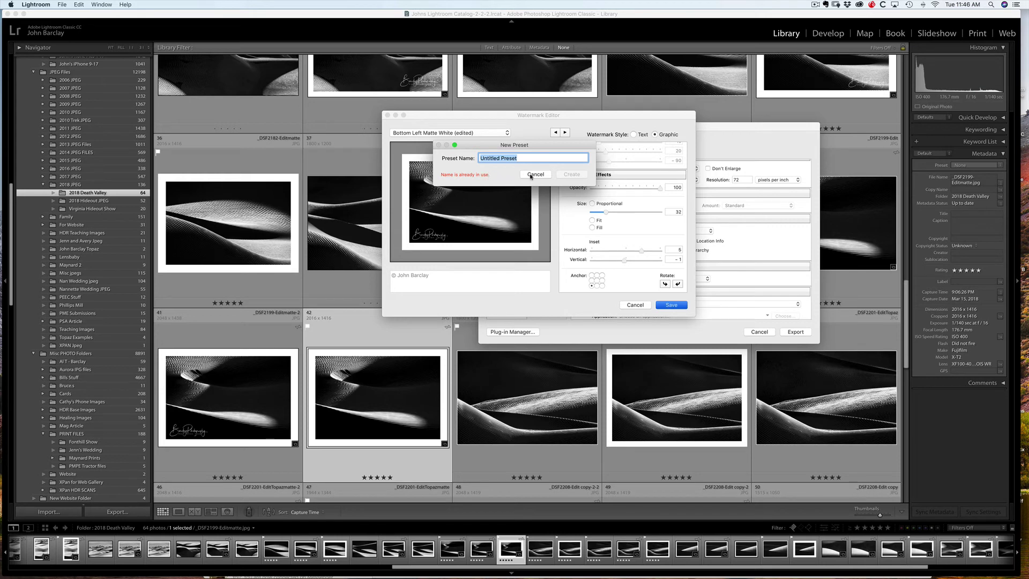
click(531, 175)
- Cancel the Watermark Editor and Export One File dialog, then select the exported dune photo
click(635, 305)
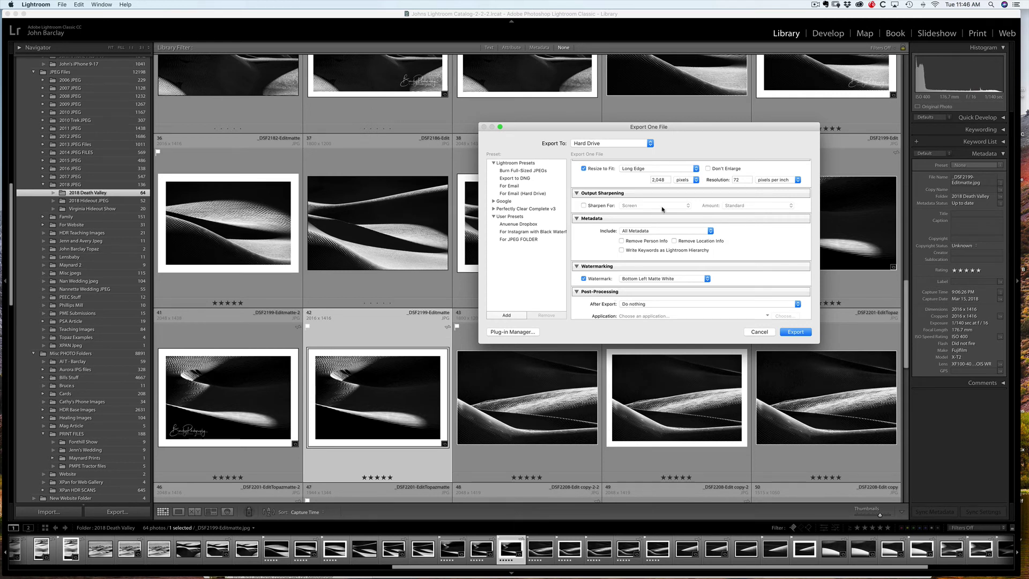
scroll(662, 209, down, 2)
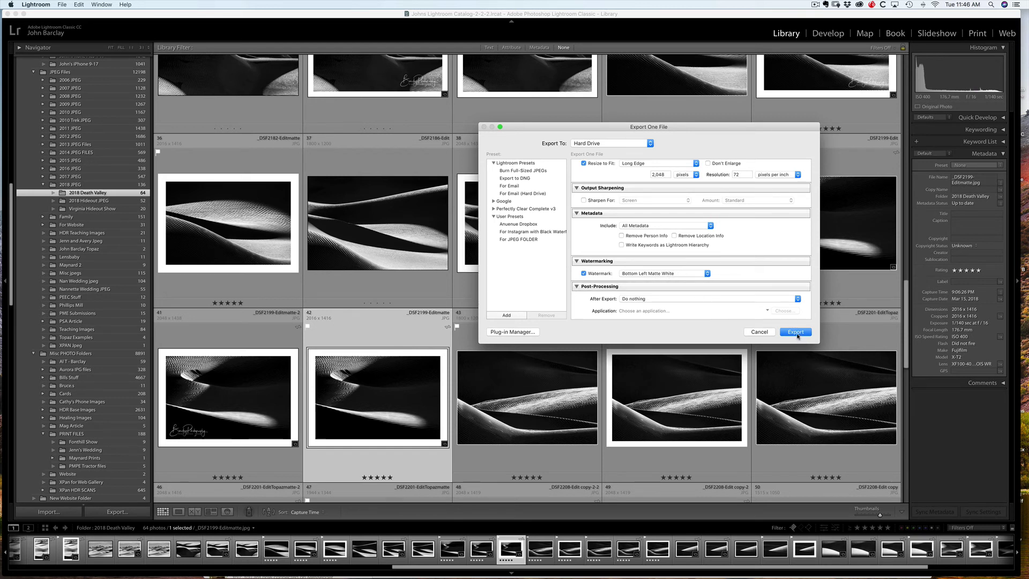
click(766, 333)
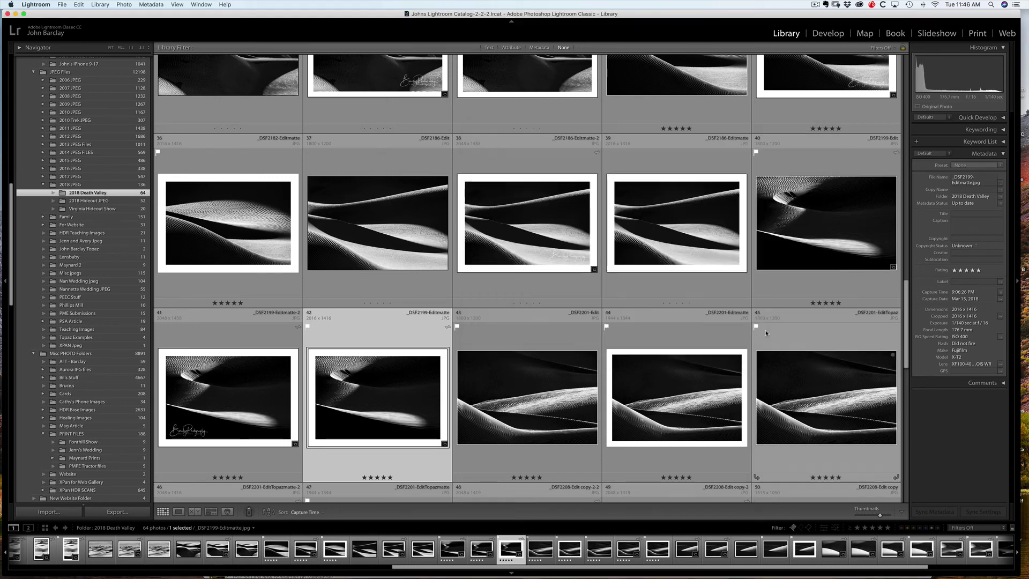
click(213, 403)
- Open _DSF2199-Editmatte-2 full size in Loupe view to check the lower-left Barclay Photography watermark
double_click(213, 403)
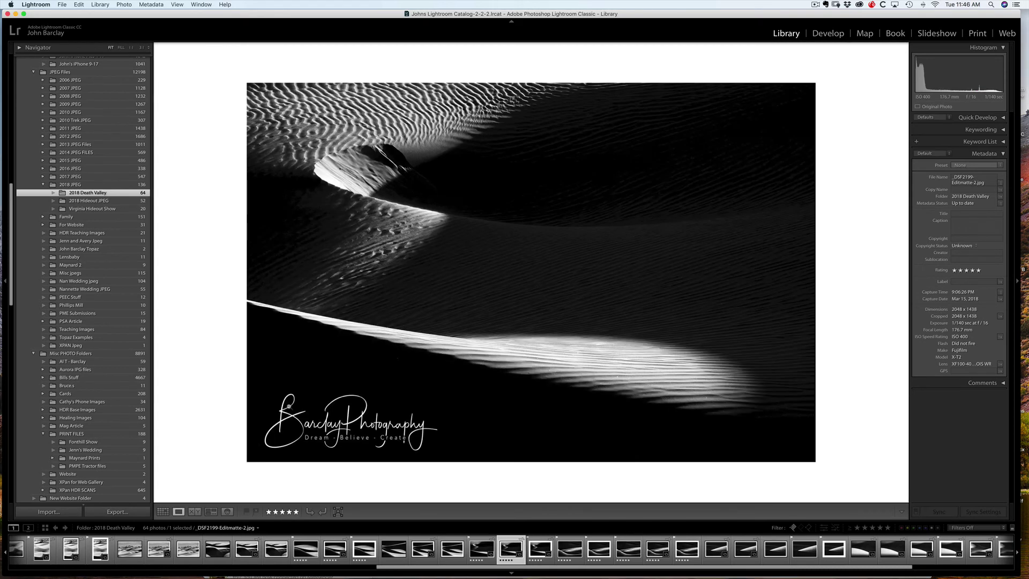